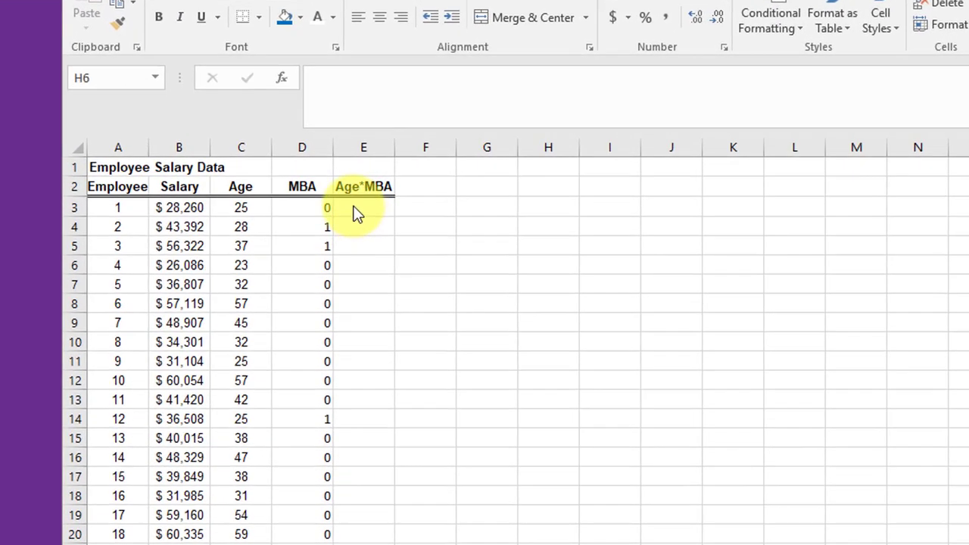
# Step: Enter the formula =C3*D3 in cell E3 to multiply the first employee's Age by the MBA value
pyautogui.click(366, 209)
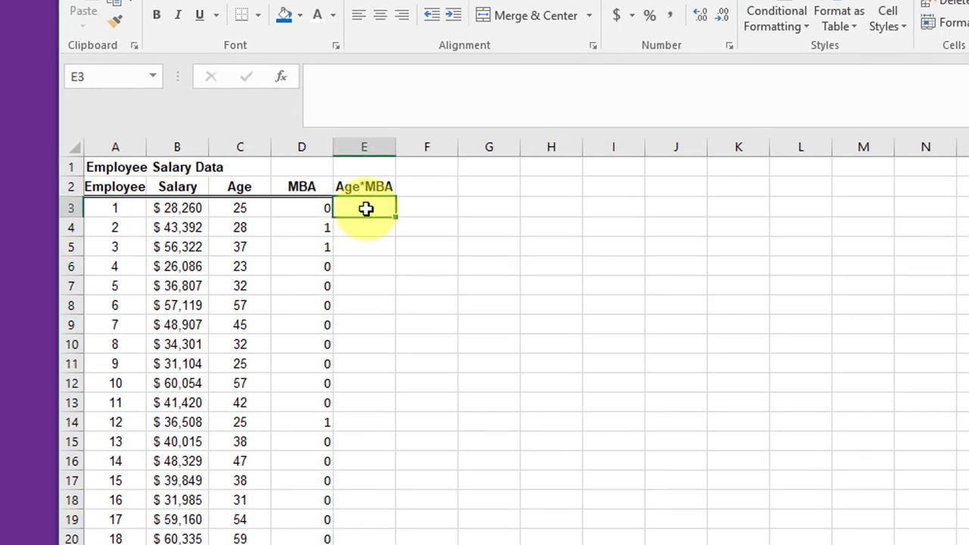
pyautogui.write('=')
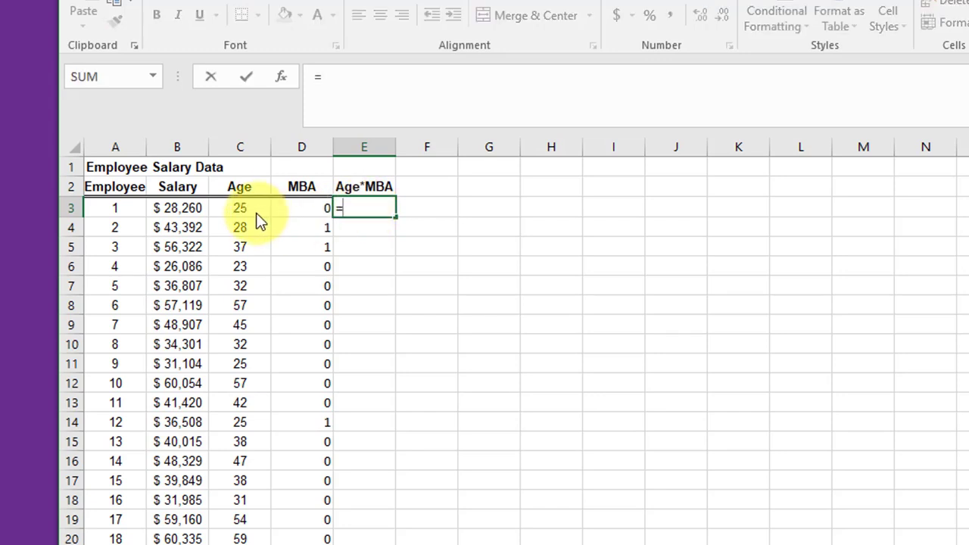
pyautogui.click(241, 207)
pyautogui.write('*')
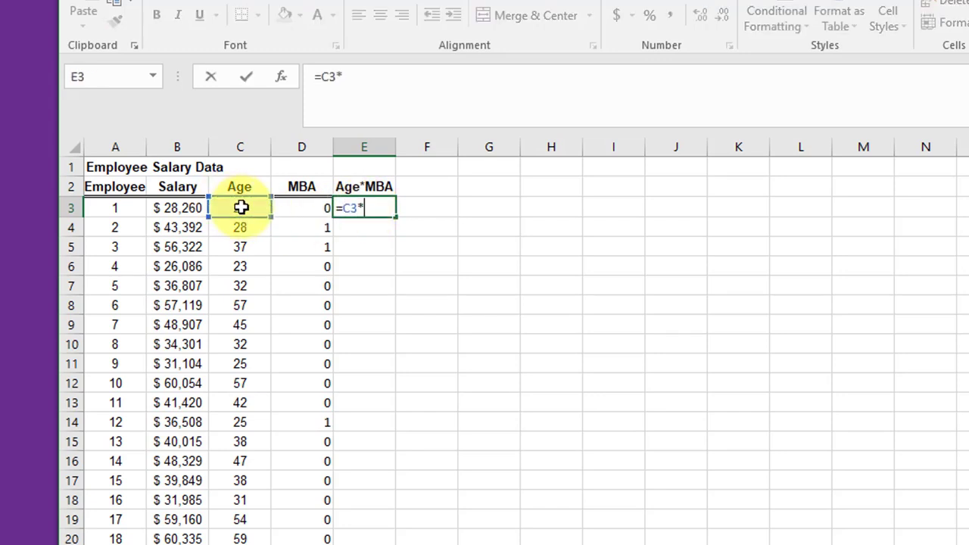
pyautogui.click(306, 205)
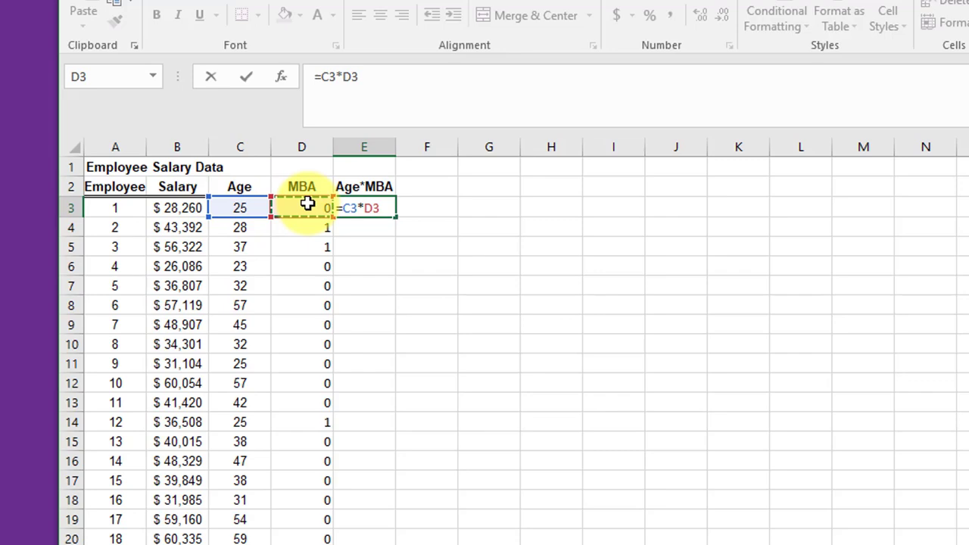
pyautogui.press('Return')
# Step: Fill the Age*MBA formula from E3 down the column to the last employee in row 72
pyautogui.click(372, 208)
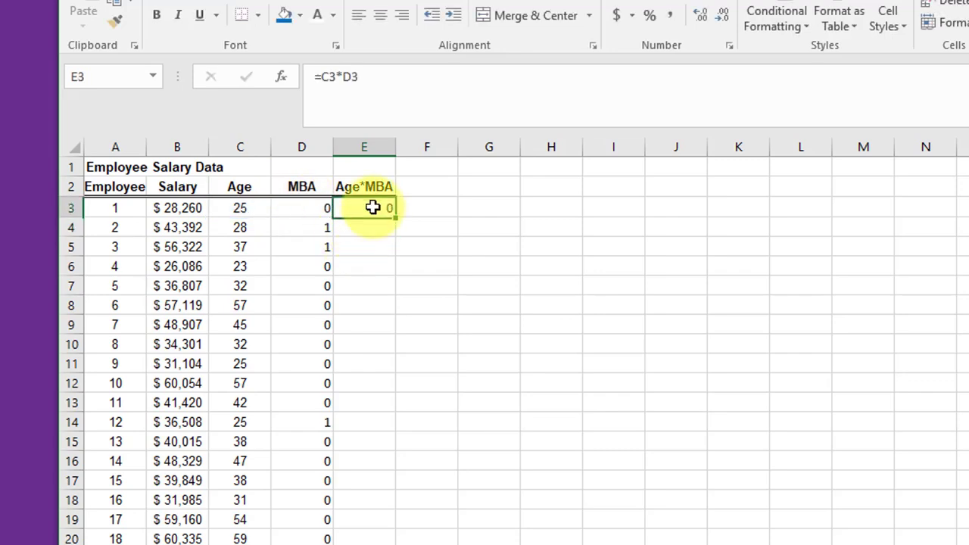
pyautogui.moveTo(396, 219); pyautogui.dragTo(371, 544)
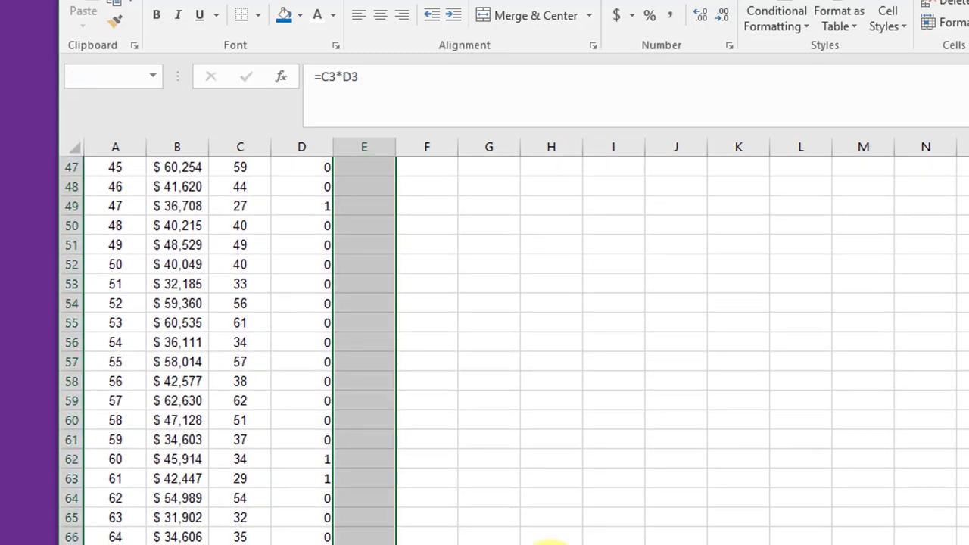
pyautogui.scroll(15, 673, 484)
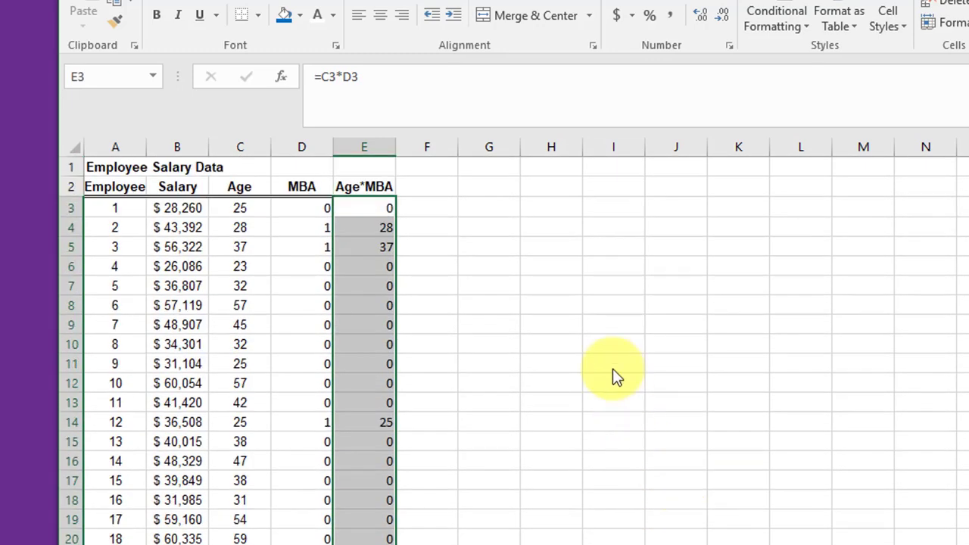
pyautogui.click(611, 363)
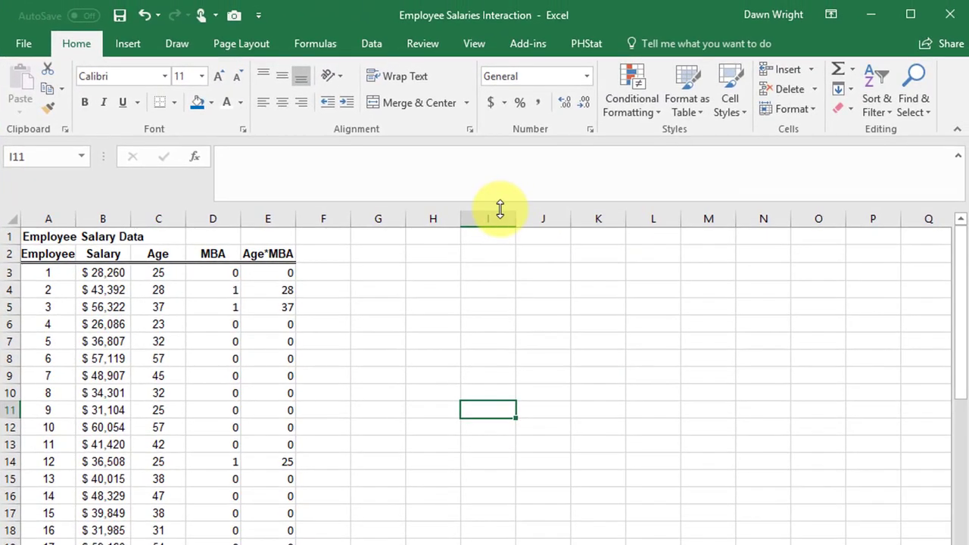
# Step: Start a Regression from the data analysis tools and set the input Y range to the Salary column, $B$2:$B$72
pyautogui.click(371, 45)
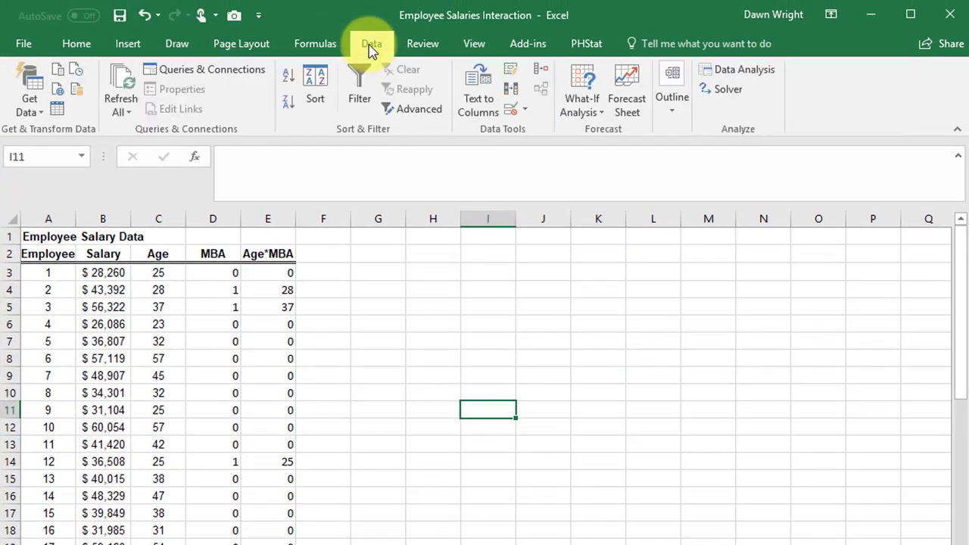
pyautogui.click(752, 74)
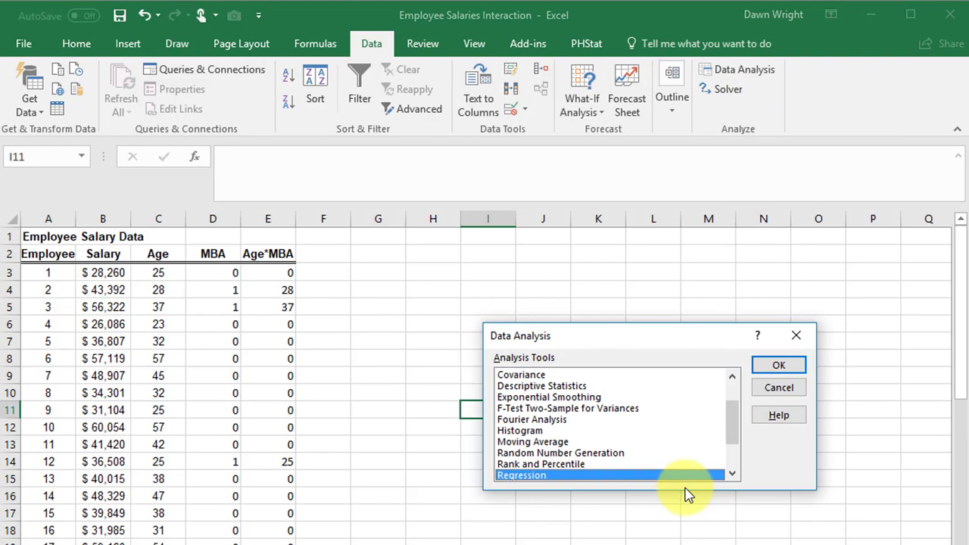
pyautogui.click(779, 365)
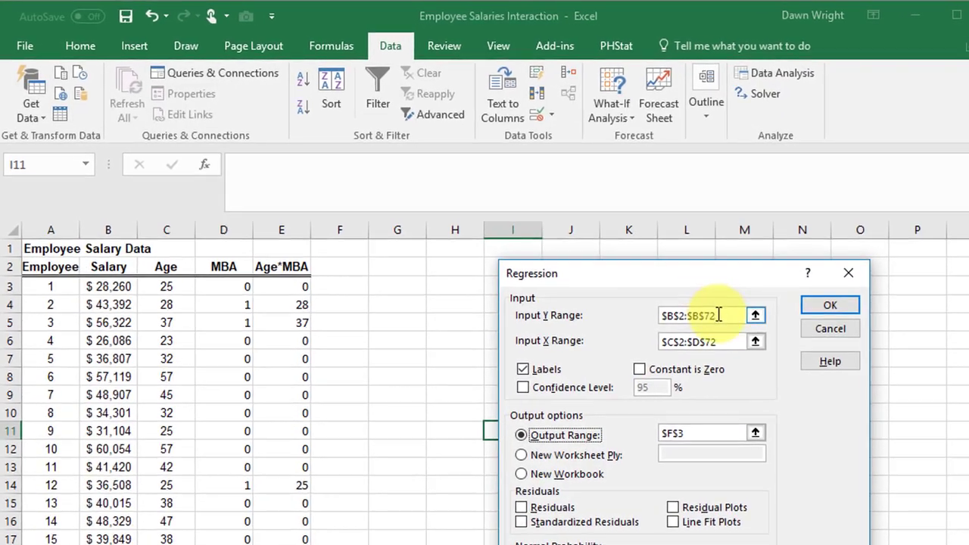
pyautogui.moveTo(629, 301); pyautogui.dragTo(681, 300)
pyautogui.press('BackSpace')
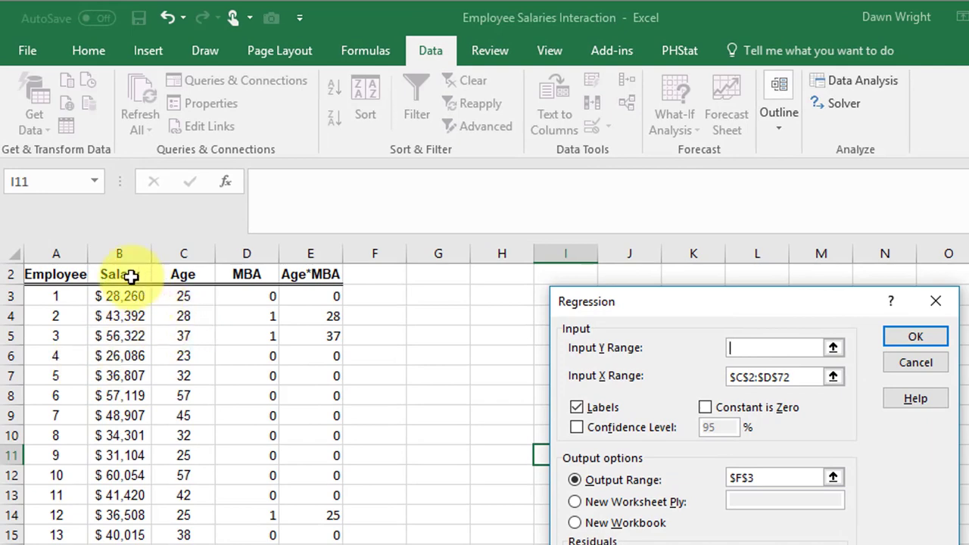
pyautogui.moveTo(127, 274); pyautogui.dragTo(121, 544)
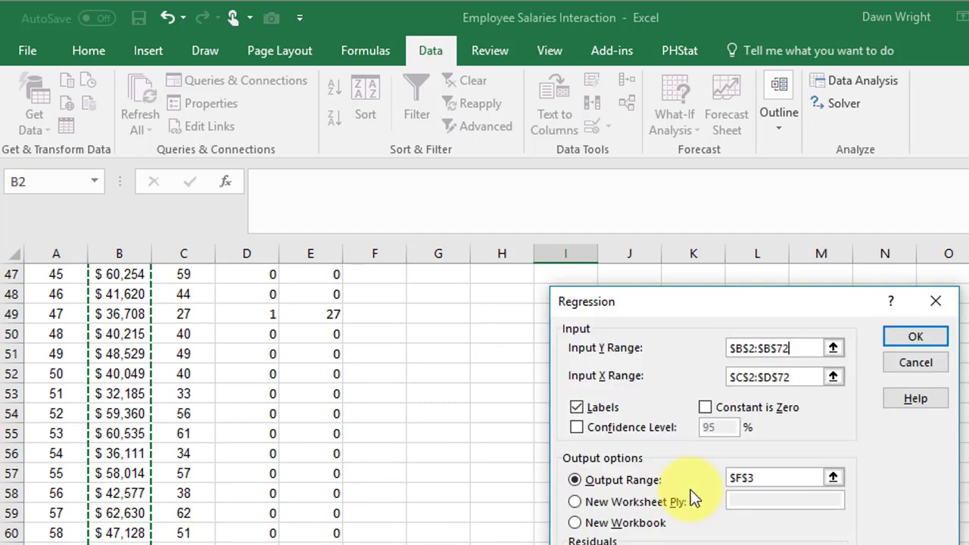
# Step: Set the regression's input X range to the Age, MBA and Age*MBA columns, $C$2:$E$72
pyautogui.moveTo(802, 381); pyautogui.dragTo(681, 376)
pyautogui.press('BackSpace')
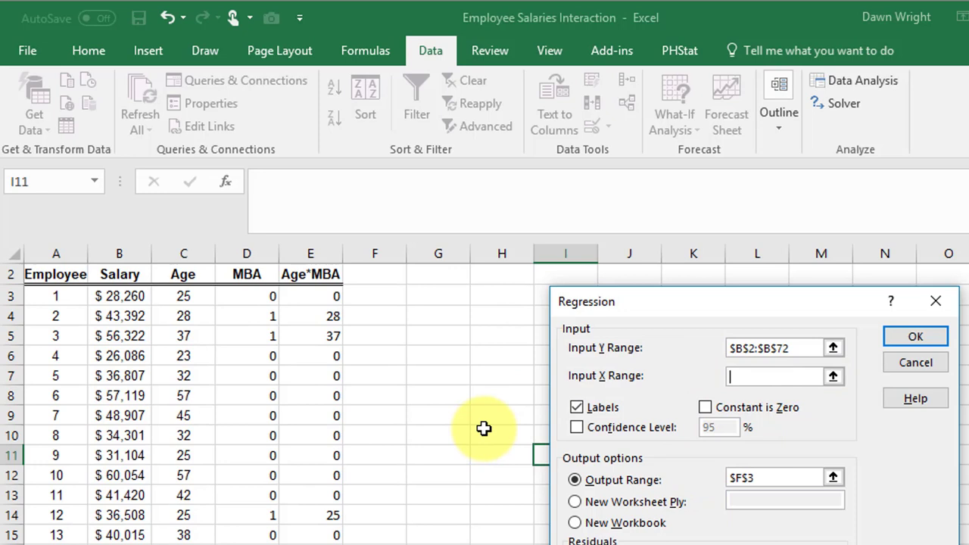
pyautogui.scroll(1, 483, 428)
pyautogui.moveTo(186, 296); pyautogui.dragTo(338, 544)
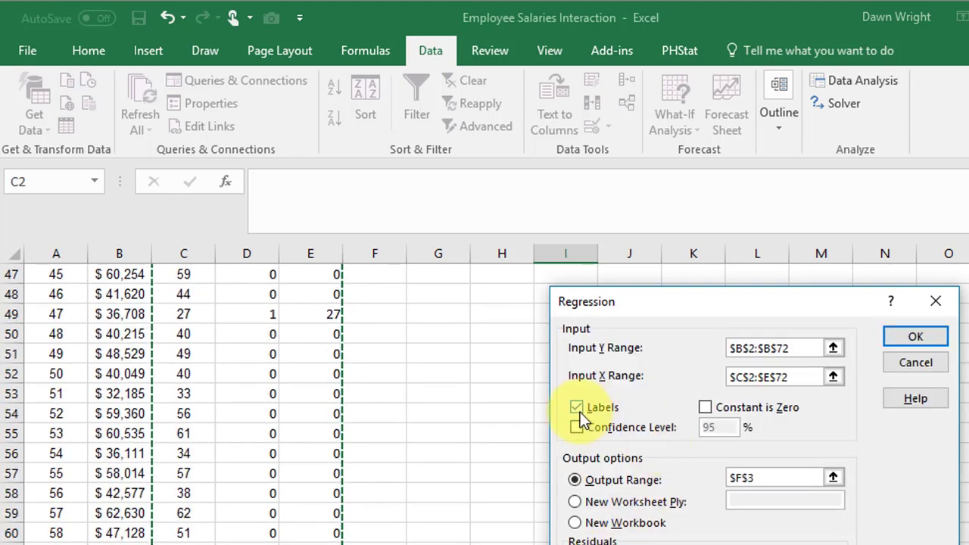
# Step: Replace the regression's output range with $G$2 and run the analysis
pyautogui.click(766, 475)
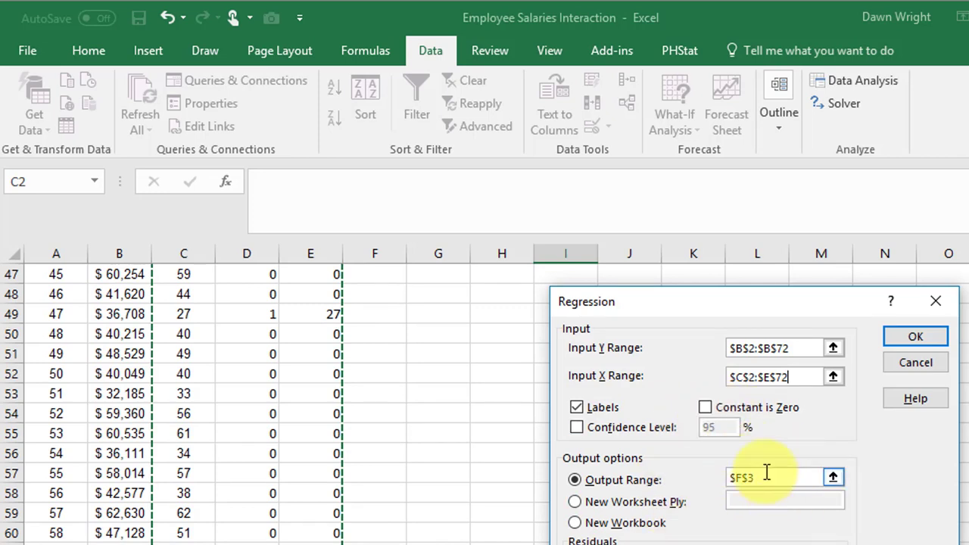
pyautogui.moveTo(765, 474); pyautogui.dragTo(706, 480)
pyautogui.press('BackSpace')
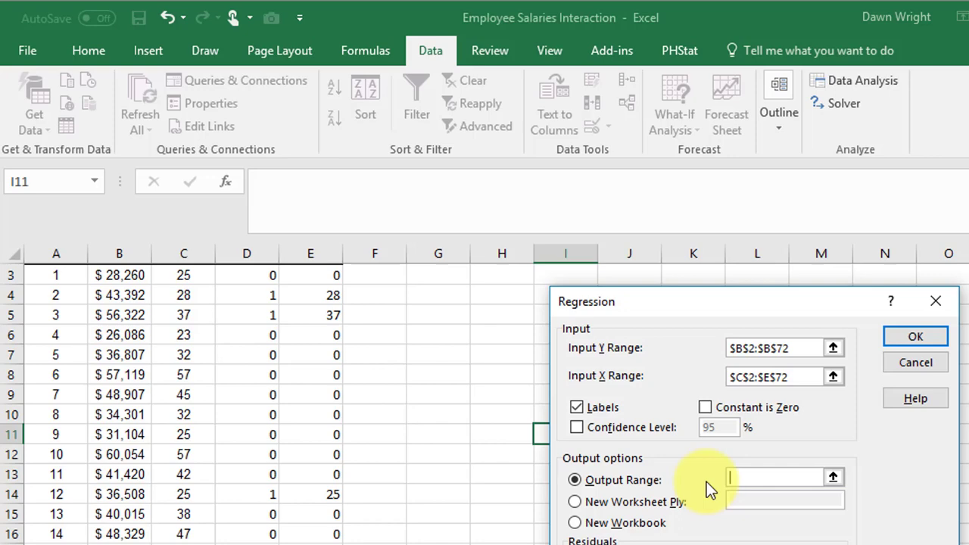
pyautogui.scroll(1, 497, 349)
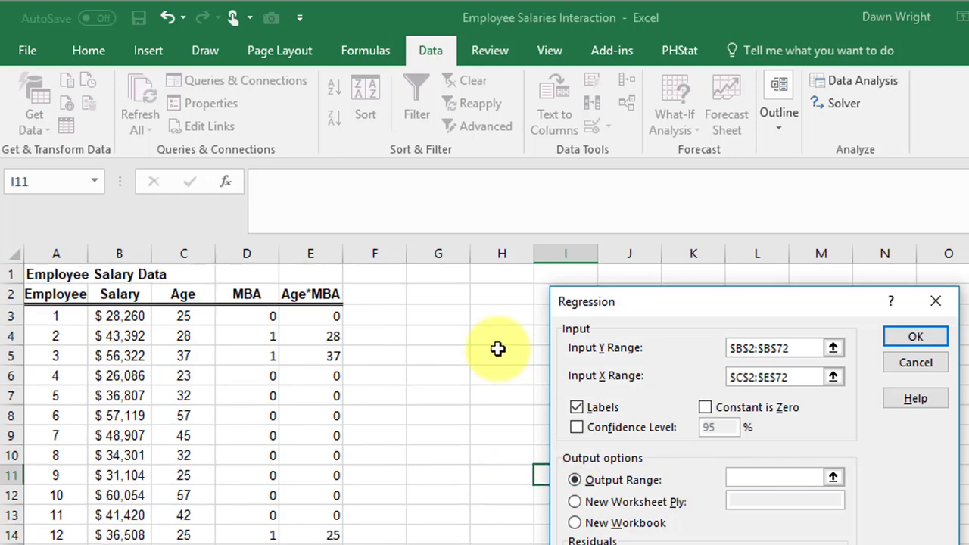
pyautogui.click(447, 299)
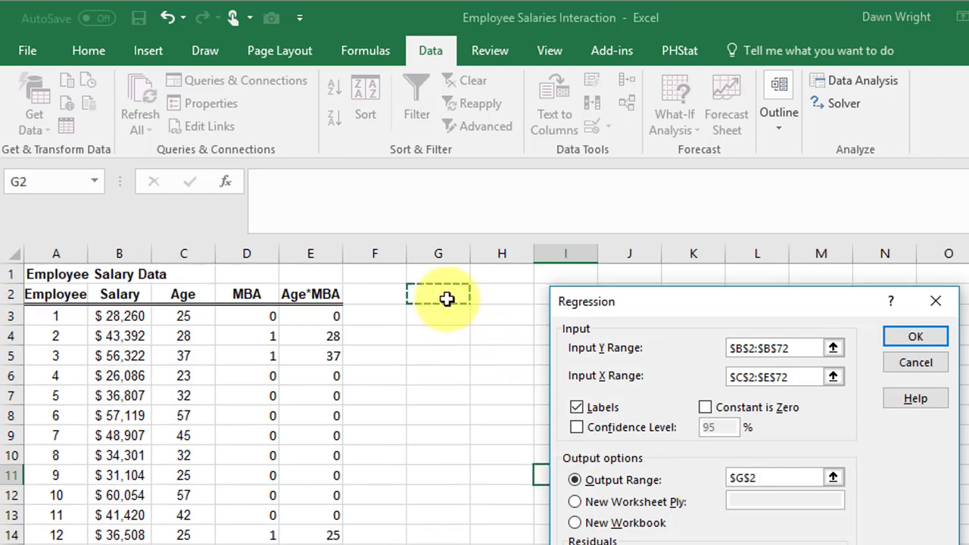
pyautogui.click(909, 341)
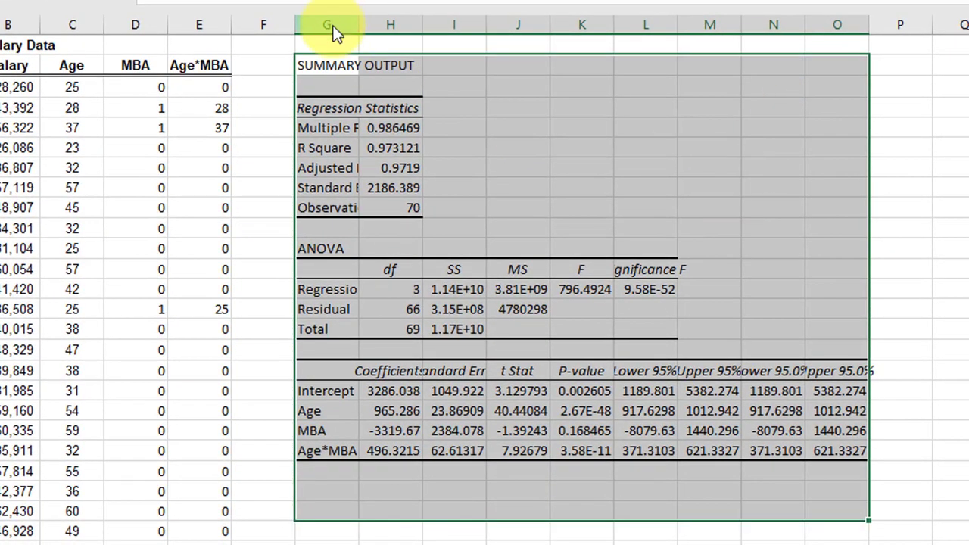
# Step: Autofit the widths of columns G through O to the regression summary output
pyautogui.moveTo(333, 27); pyautogui.dragTo(817, 17)
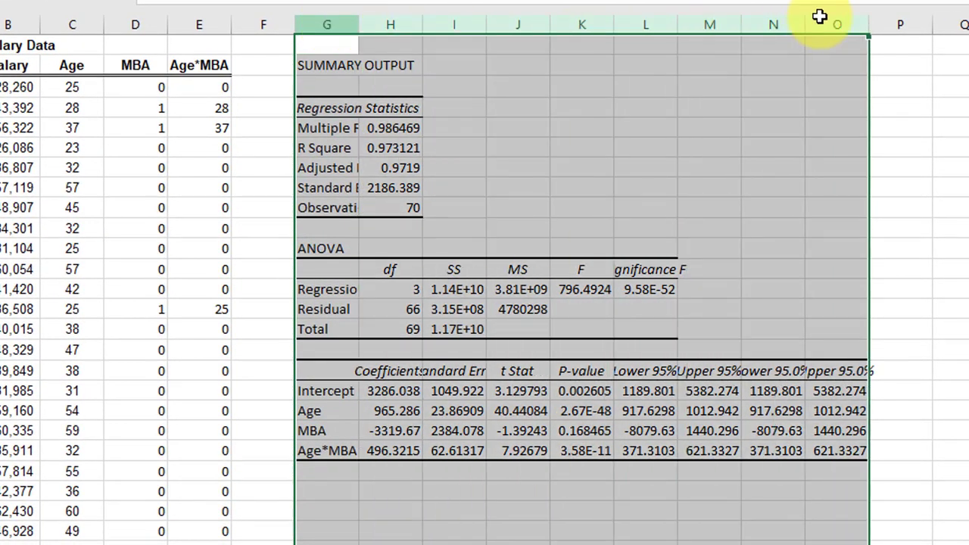
pyautogui.doubleClick(869, 25)
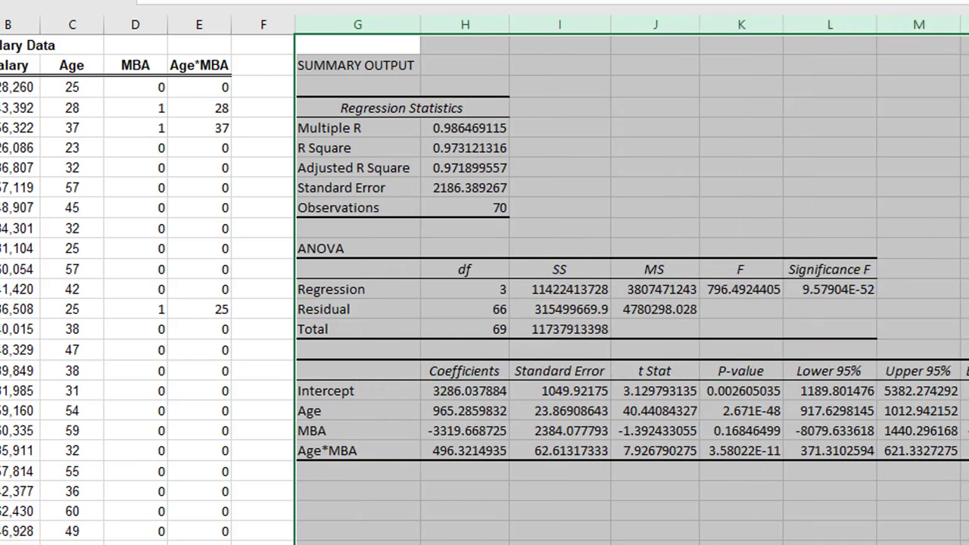
pyautogui.click(554, 535)
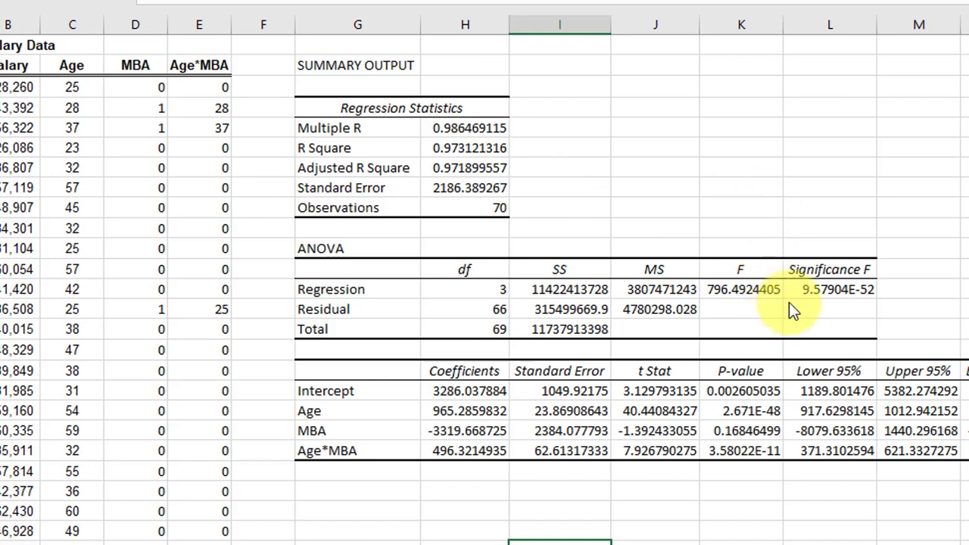
# Step: Format the ANOVA table's Significance F value to four decimal places and select the coefficients' P-values
pyautogui.click(837, 290)
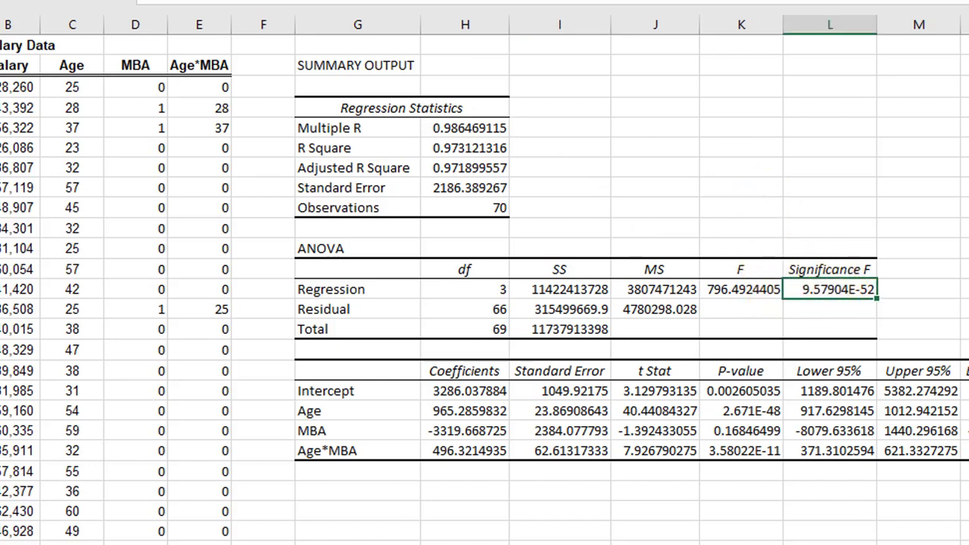
pyautogui.hotkey('ctrl', 'shift', '1')
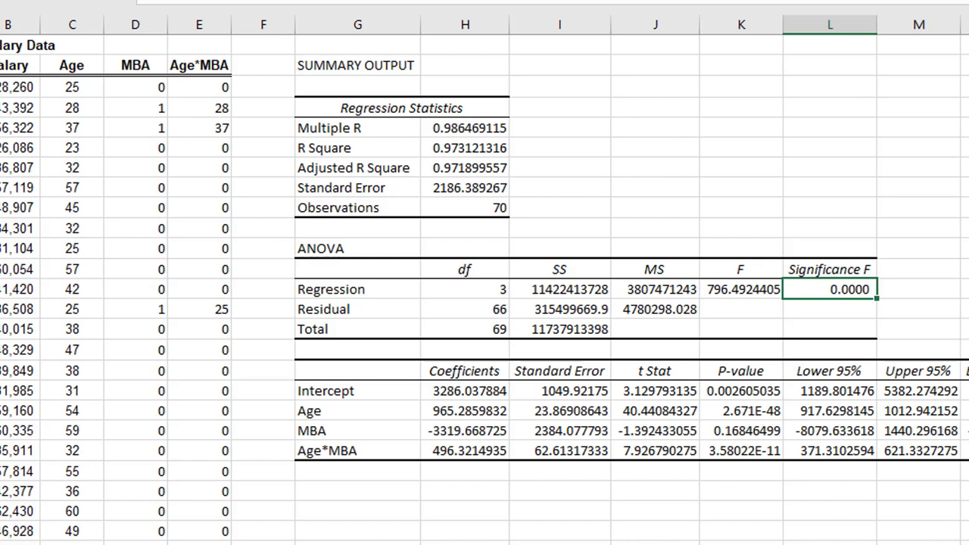
pyautogui.moveTo(741, 390); pyautogui.dragTo(741, 450)
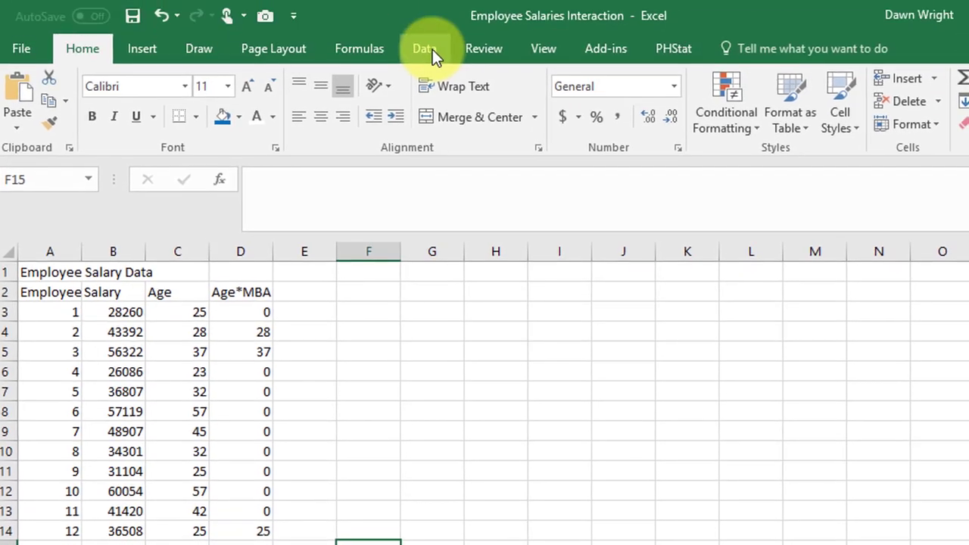
# Step: Start a Regression on the data without the MBA column and set the input Y range to Salary, $B$2:$B$72
pyautogui.click(379, 47)
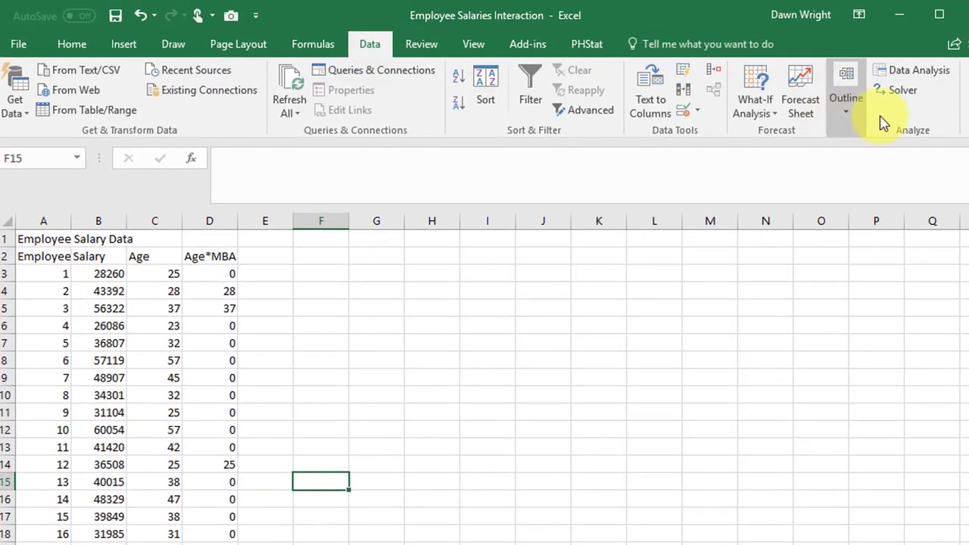
pyautogui.click(915, 76)
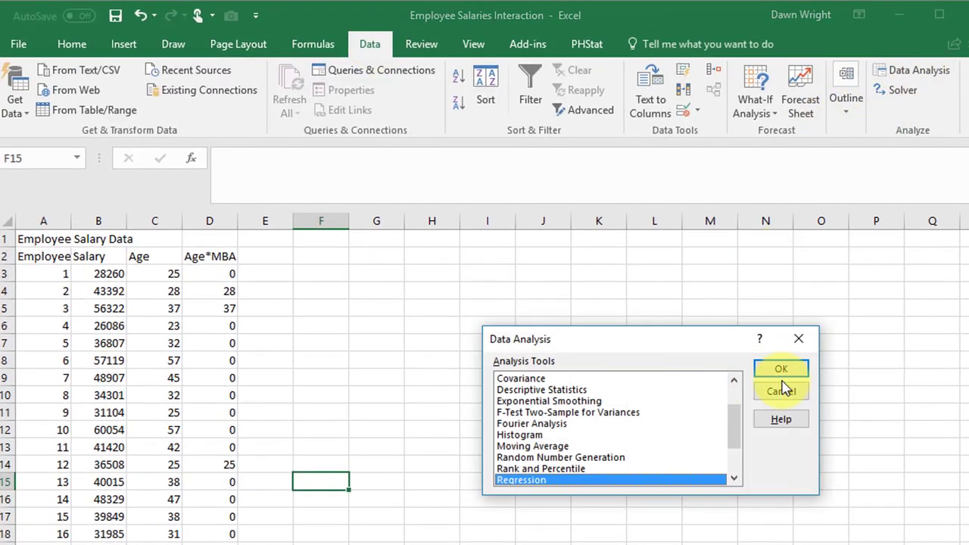
pyautogui.click(781, 369)
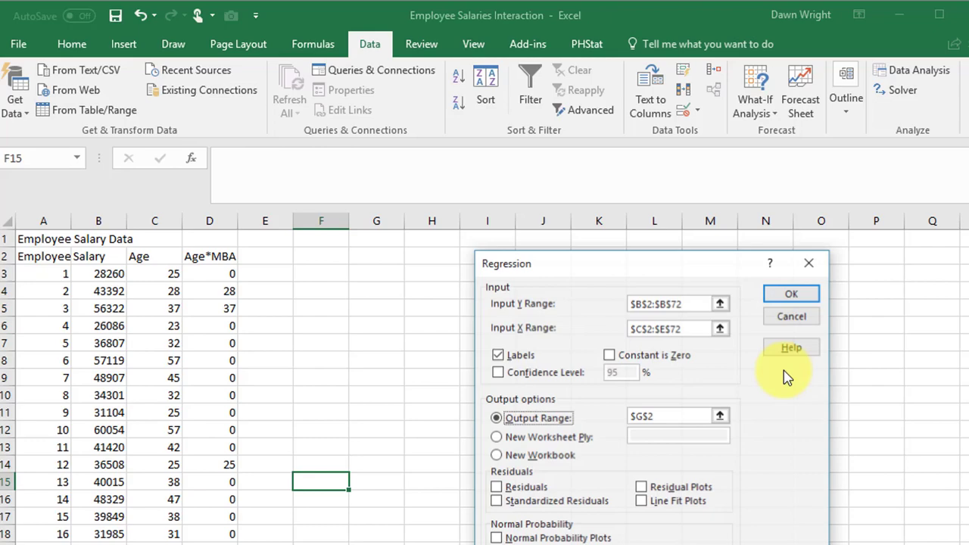
pyautogui.moveTo(698, 305); pyautogui.dragTo(566, 303)
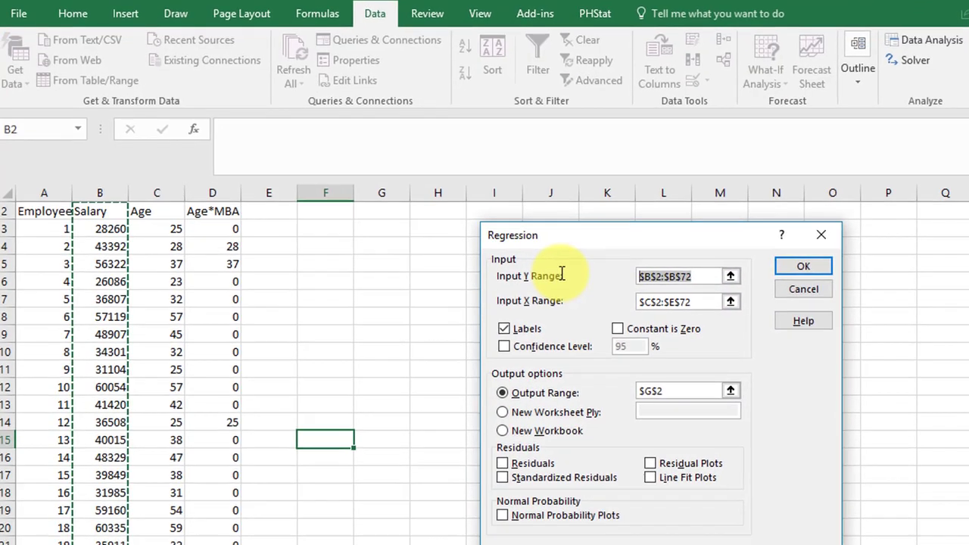
pyautogui.press('BackSpace')
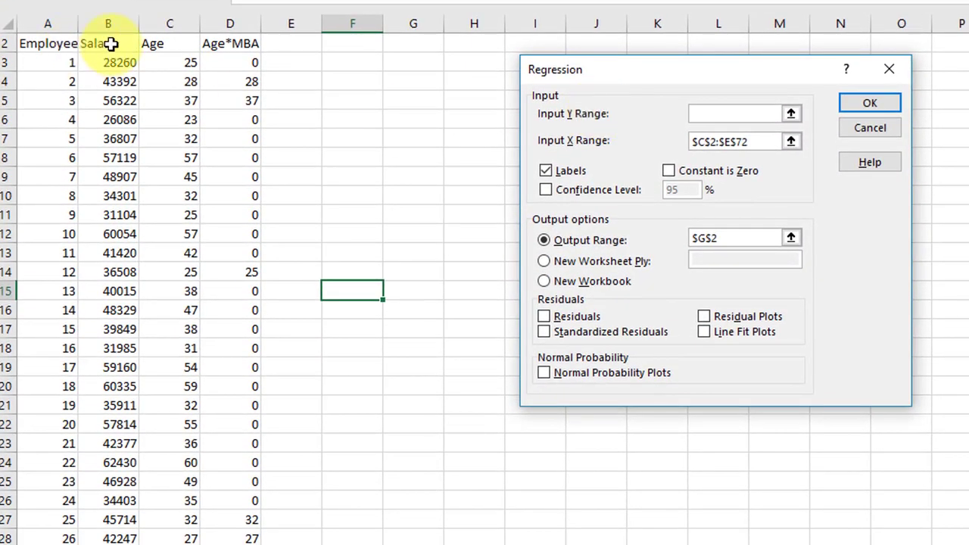
pyautogui.moveTo(111, 44); pyautogui.dragTo(115, 520)
# Step: Set the regression's input X range to the Age and Age*MBA columns, $C$2:$D$72
pyautogui.moveTo(758, 137); pyautogui.dragTo(663, 138)
pyautogui.press('Delete')
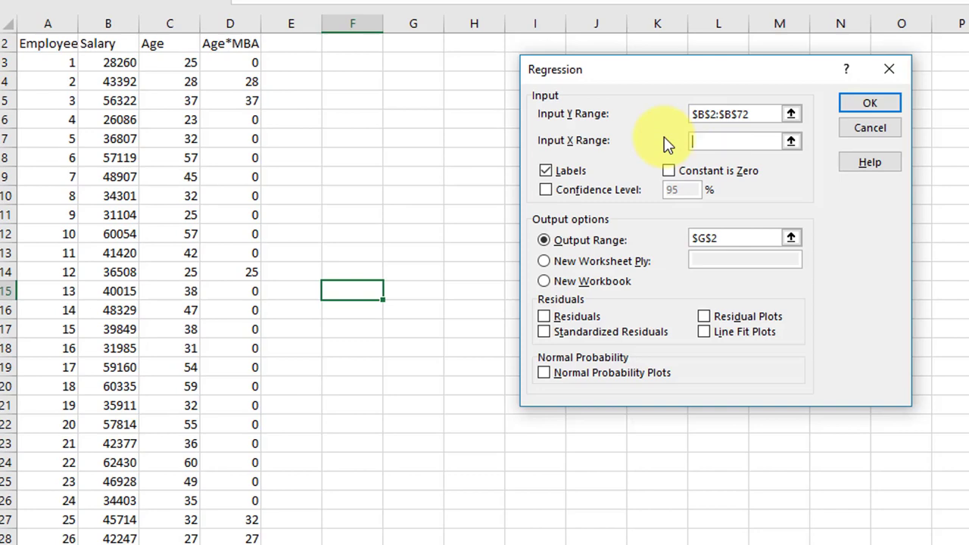
pyautogui.moveTo(162, 43); pyautogui.dragTo(233, 517)
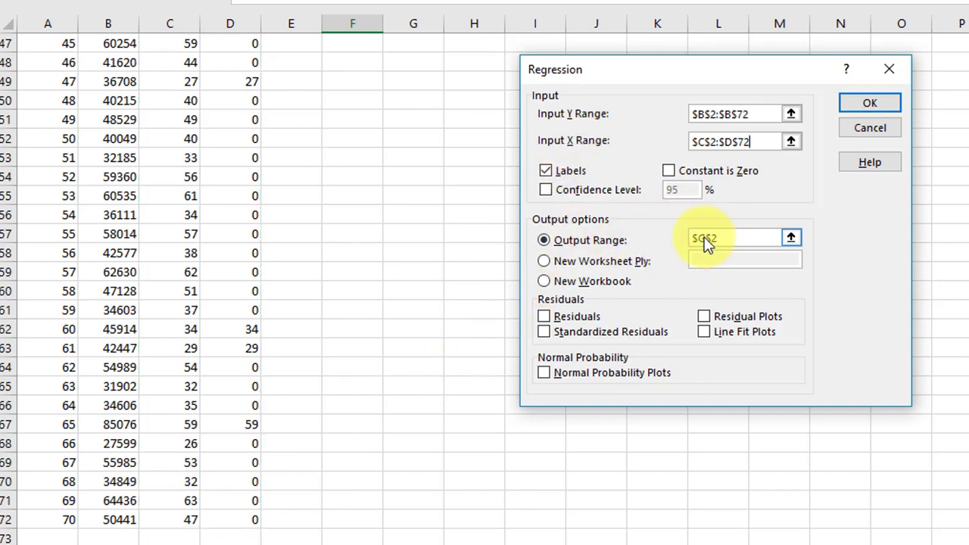
# Step: Set the regression's output range to $F$2 and run the analysis
pyautogui.moveTo(709, 239); pyautogui.dragTo(683, 236)
pyautogui.press('BackSpace')
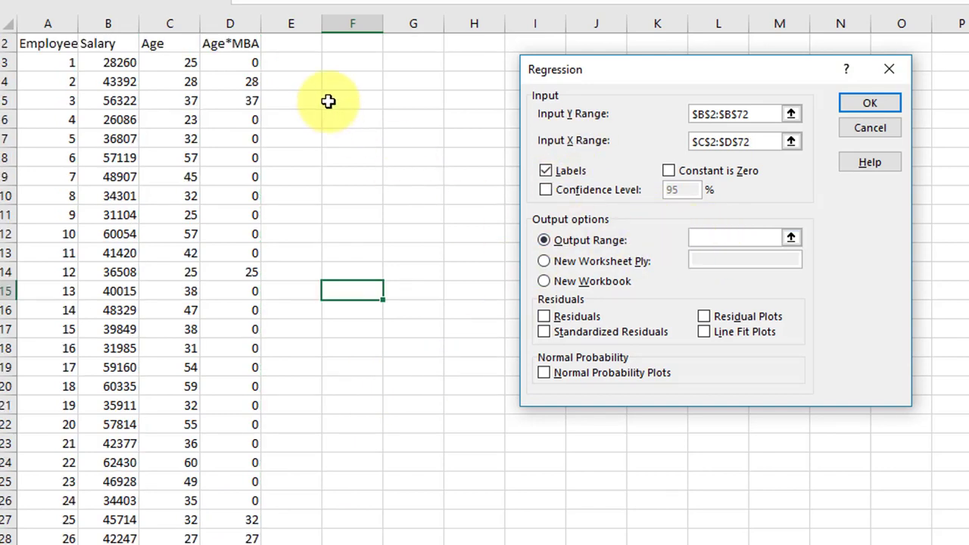
pyautogui.scroll(1, 361, 61)
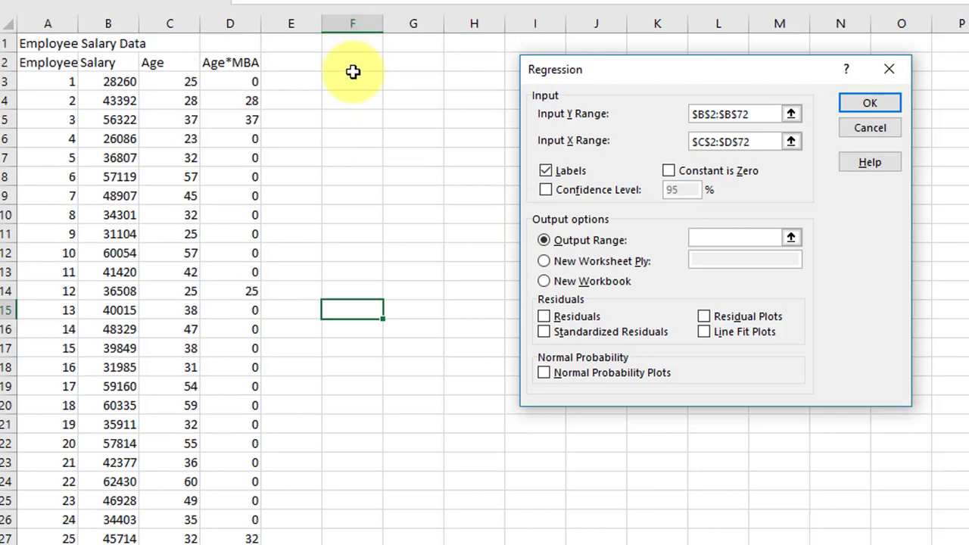
pyautogui.click(358, 64)
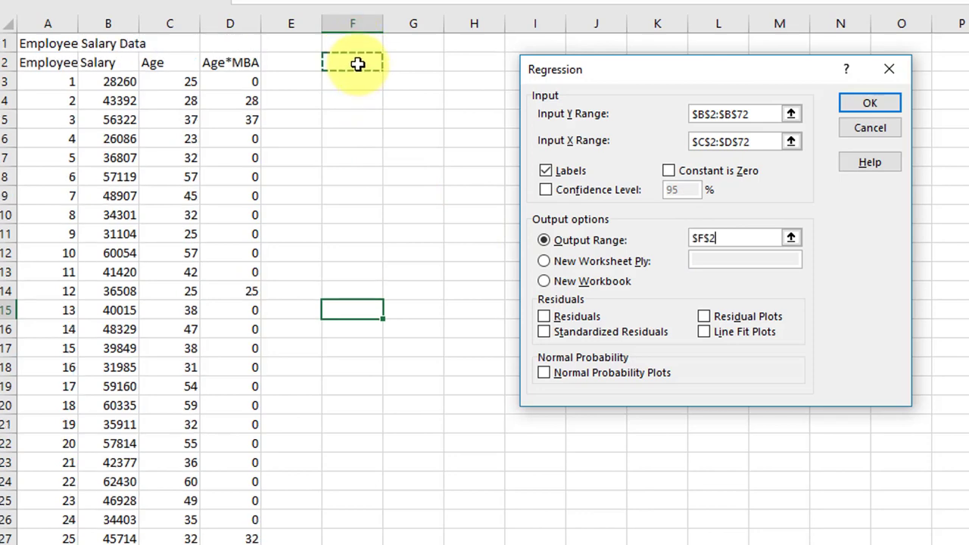
pyautogui.click(870, 104)
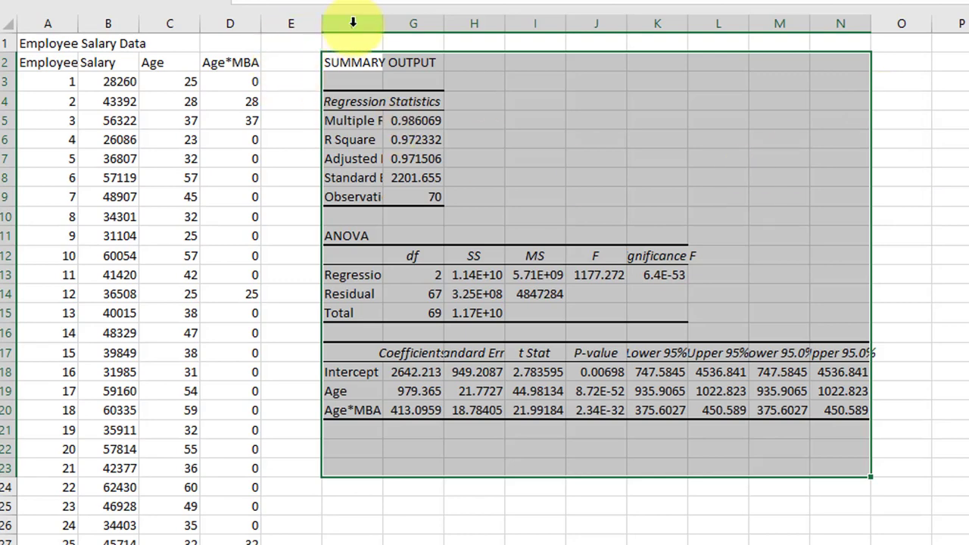
# Step: Autofit the widths of columns F through N to the new regression summary output
pyautogui.moveTo(352, 23); pyautogui.dragTo(875, 37)
pyautogui.doubleClick(871, 23)
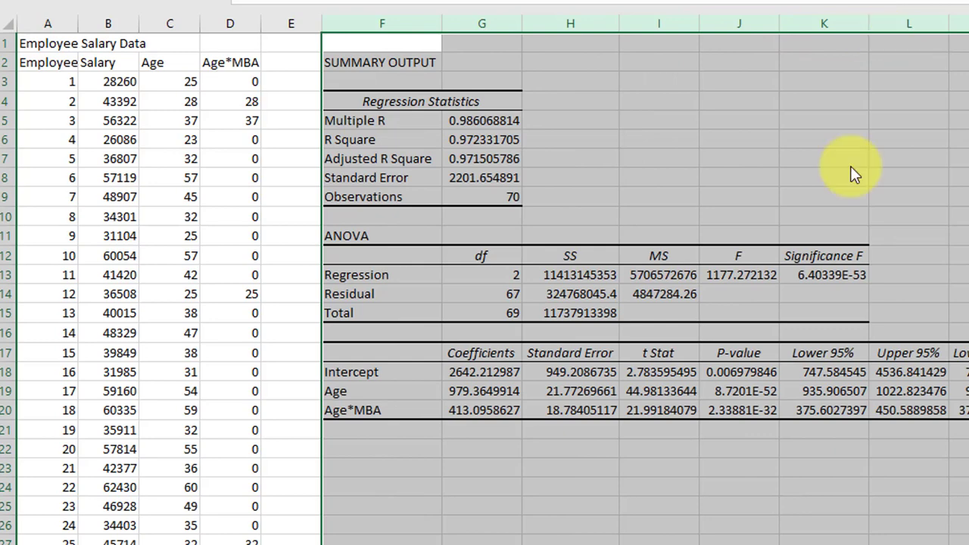
pyautogui.click(801, 530)
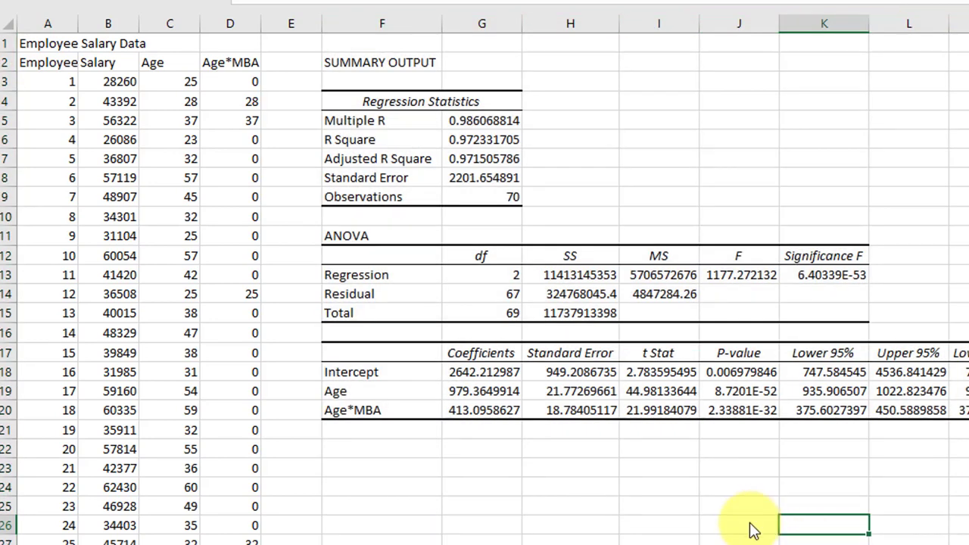
# Step: Format the new output's Significance F value and the coefficients' P-values as percentages with four decimal places
pyautogui.click(838, 277)
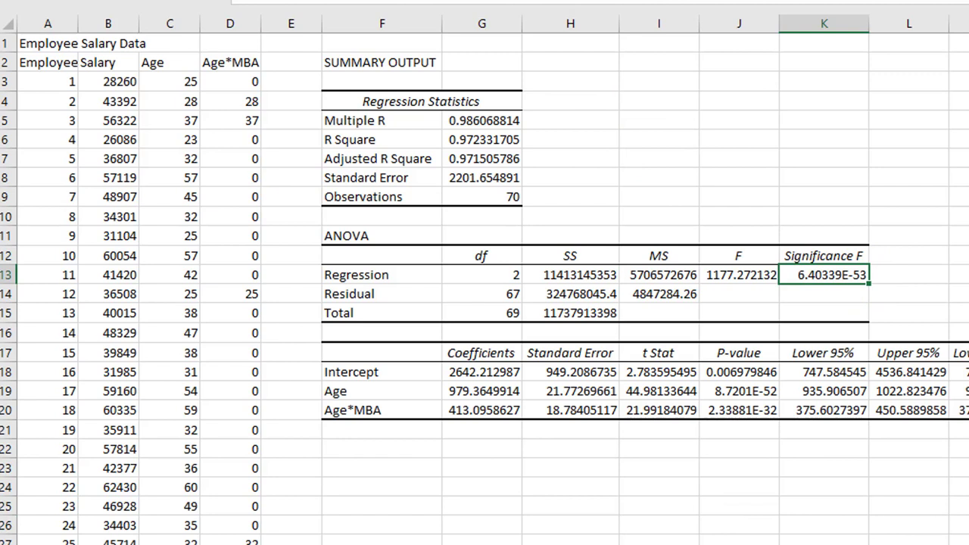
pyautogui.moveTo(739, 372); pyautogui.dragTo(738, 410)
pyautogui.press('F4')
pyautogui.moveTo(768, 491); pyautogui.dragTo(766, 506)
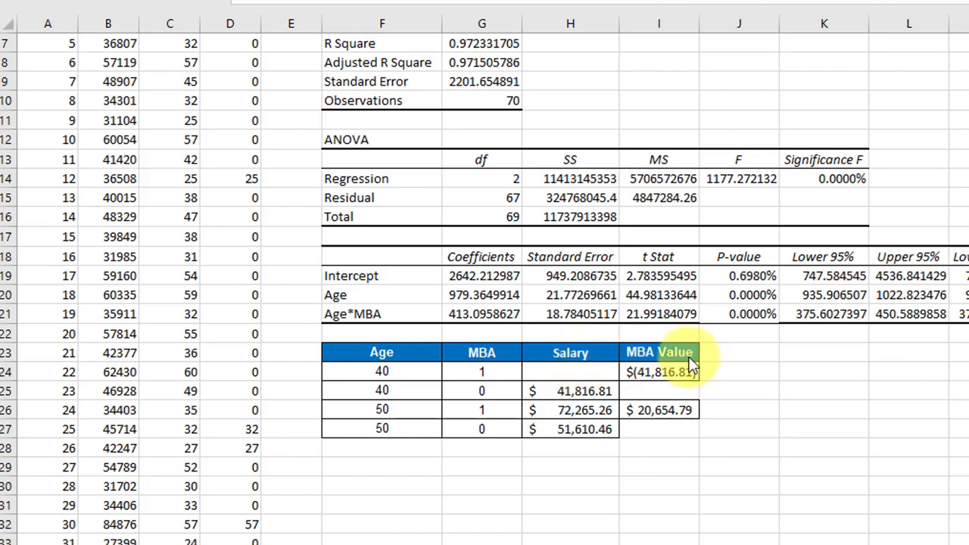
# Step: Calculate the predicted salary for age 40 with an MBA in H24 using the formula =G19+G20*F24+G21*F24*G24
pyautogui.click(576, 371)
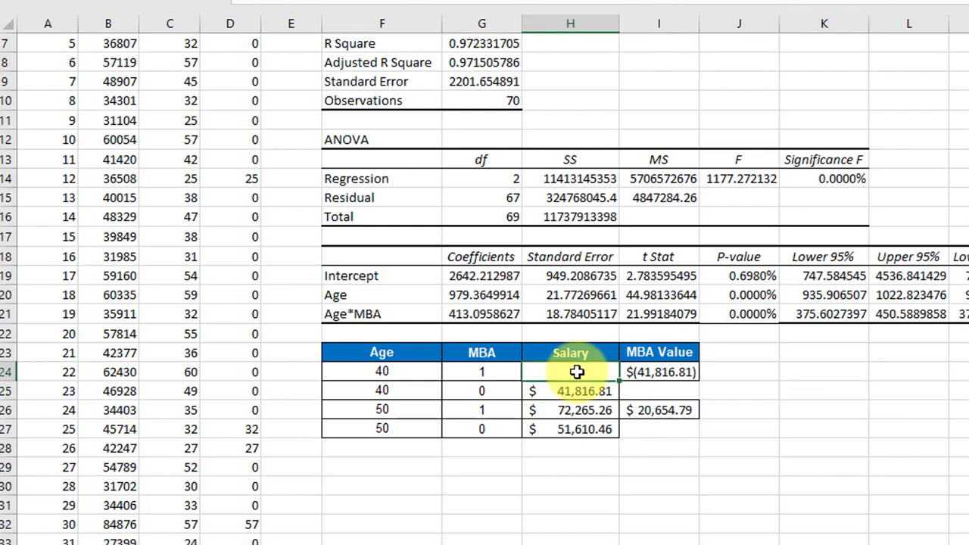
pyautogui.write('=')
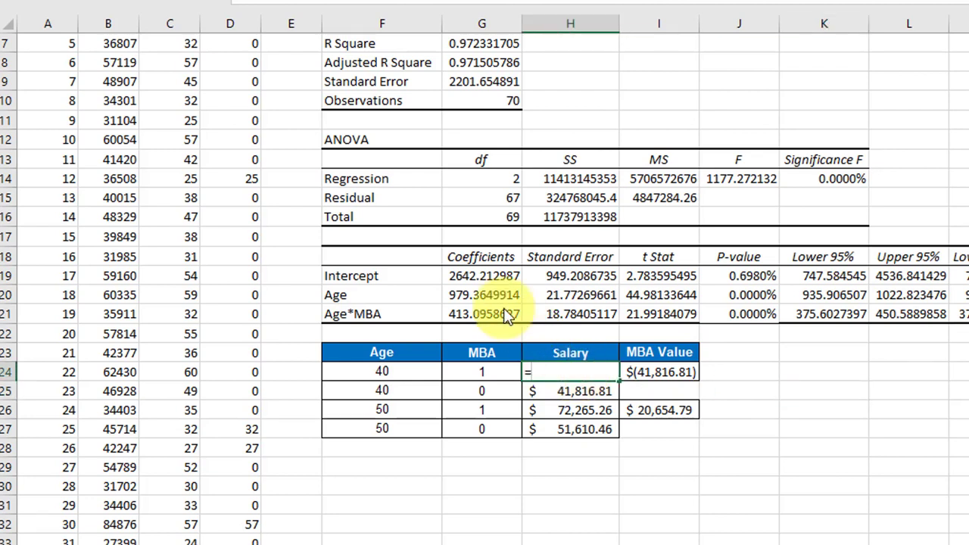
pyautogui.click(475, 275)
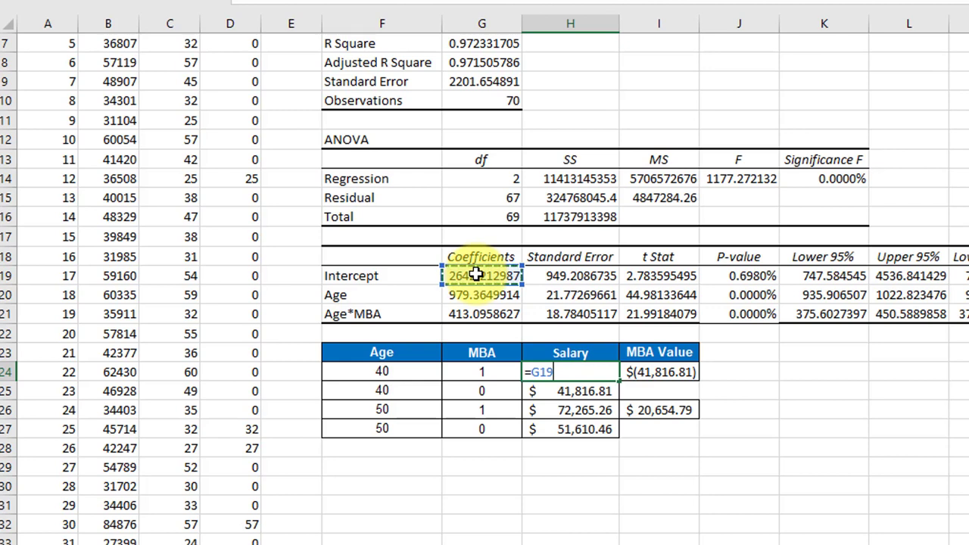
pyautogui.write('+')
pyautogui.click(477, 294)
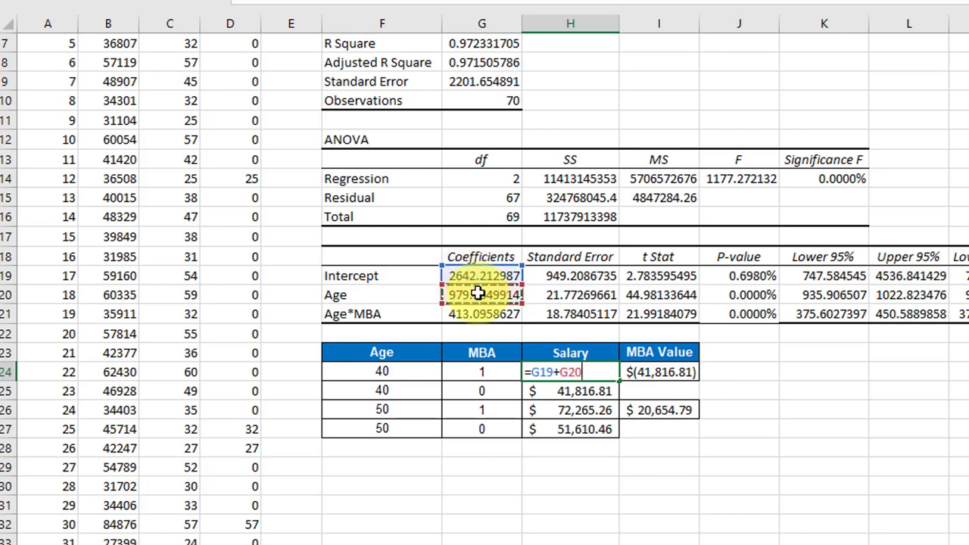
pyautogui.write('*')
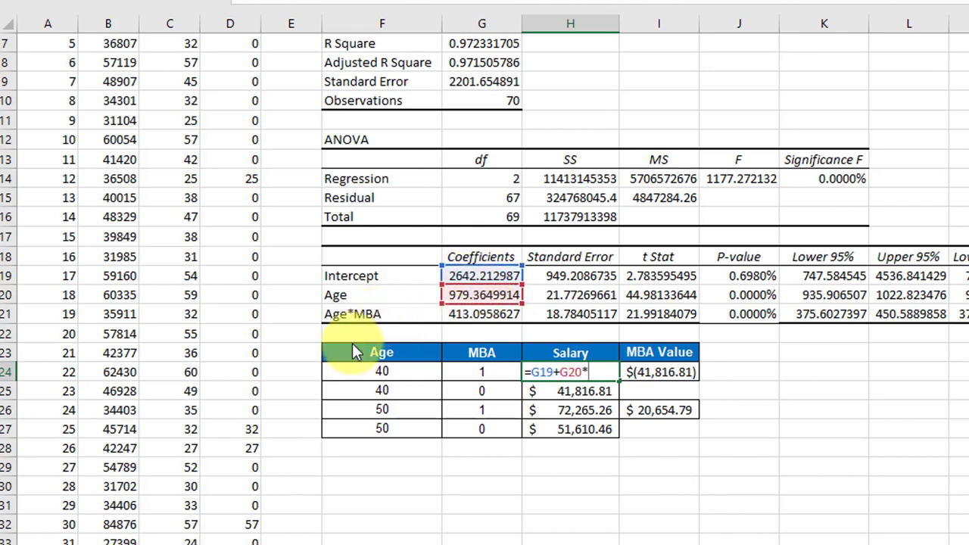
pyautogui.click(377, 367)
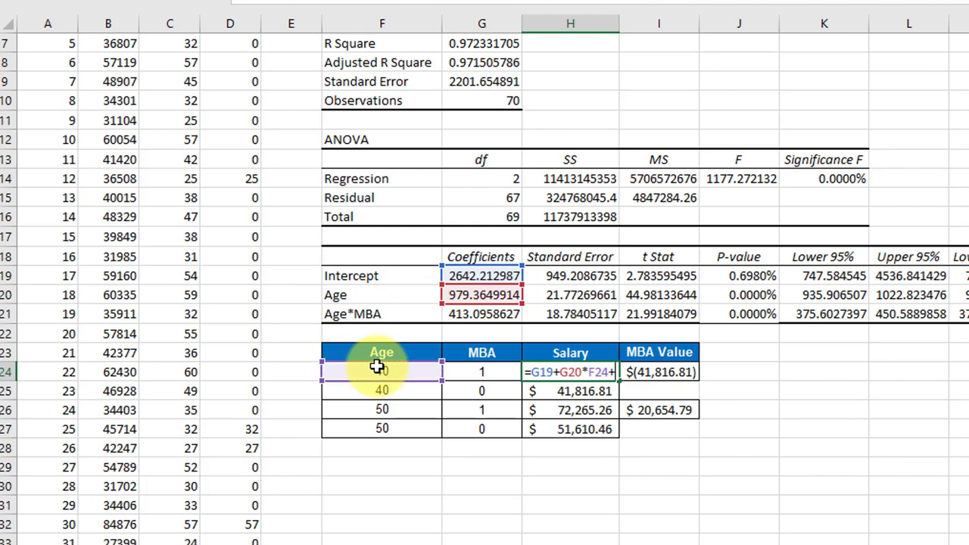
pyautogui.write('+')
pyautogui.click(502, 310)
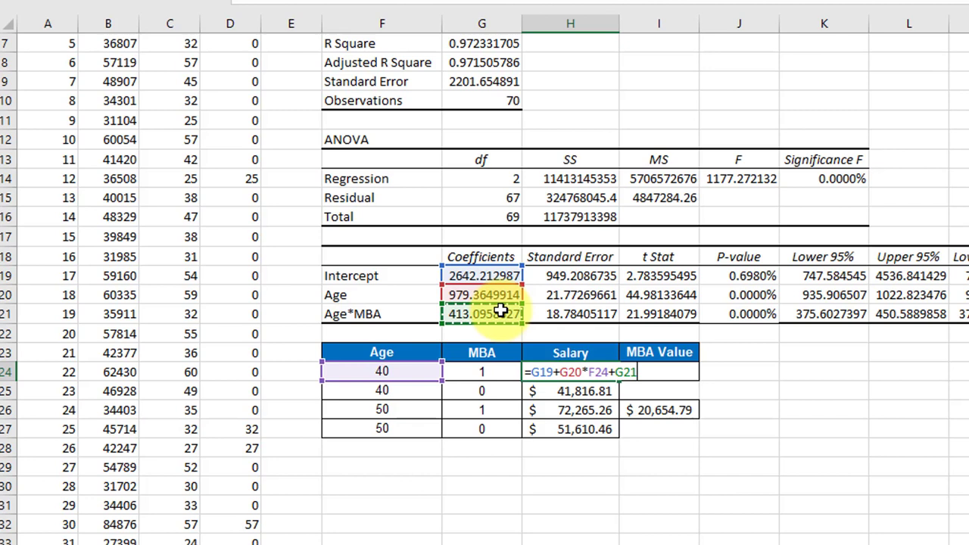
pyautogui.write('*')
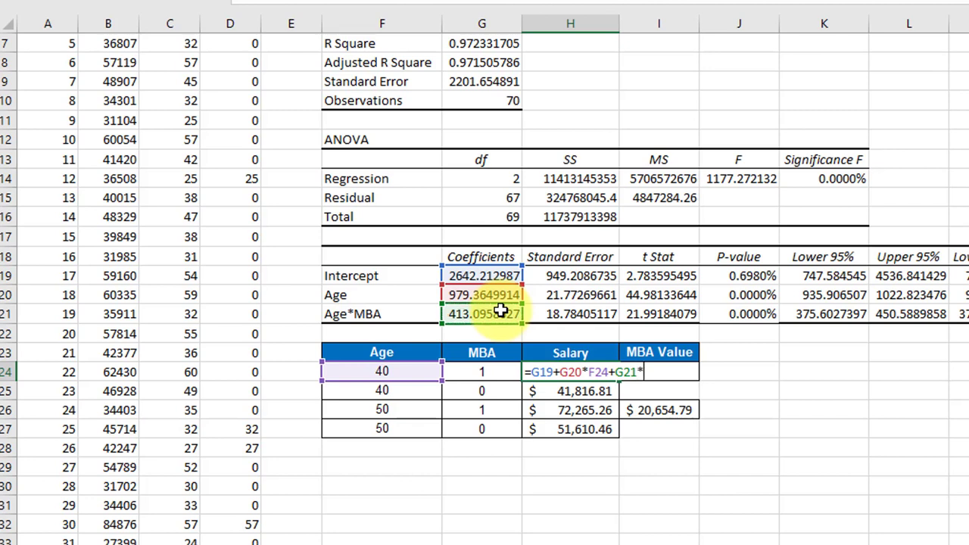
pyautogui.click(392, 371)
pyautogui.write('*')
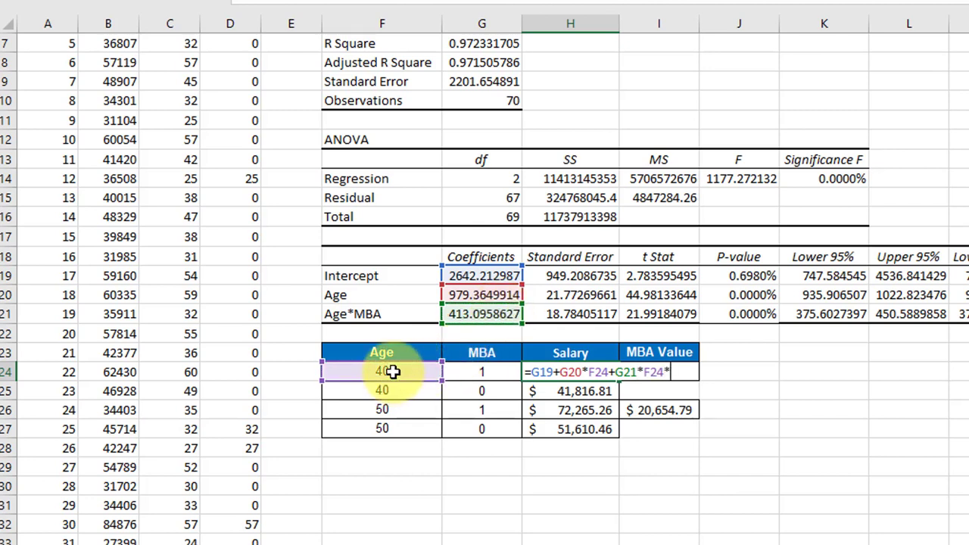
pyautogui.click(492, 371)
pyautogui.press('Return')
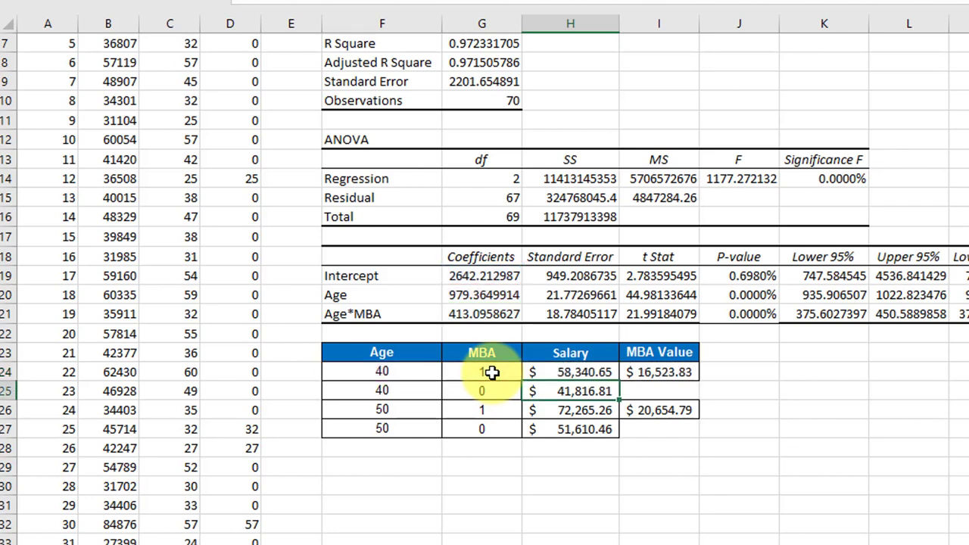